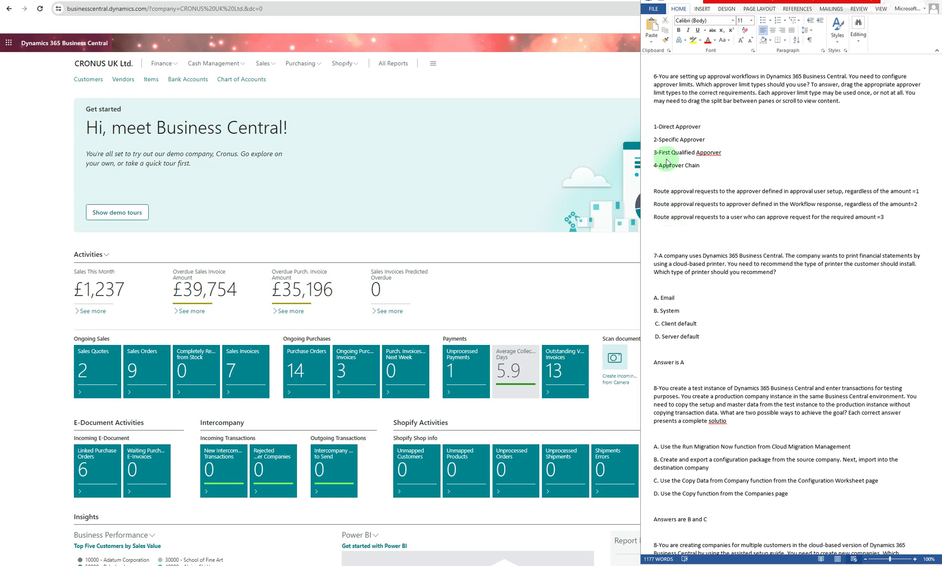
Step: Retype the misspelled 'Apporver' in question 6, option 3, as 'Approver', then scroll on
right_click(707, 155)
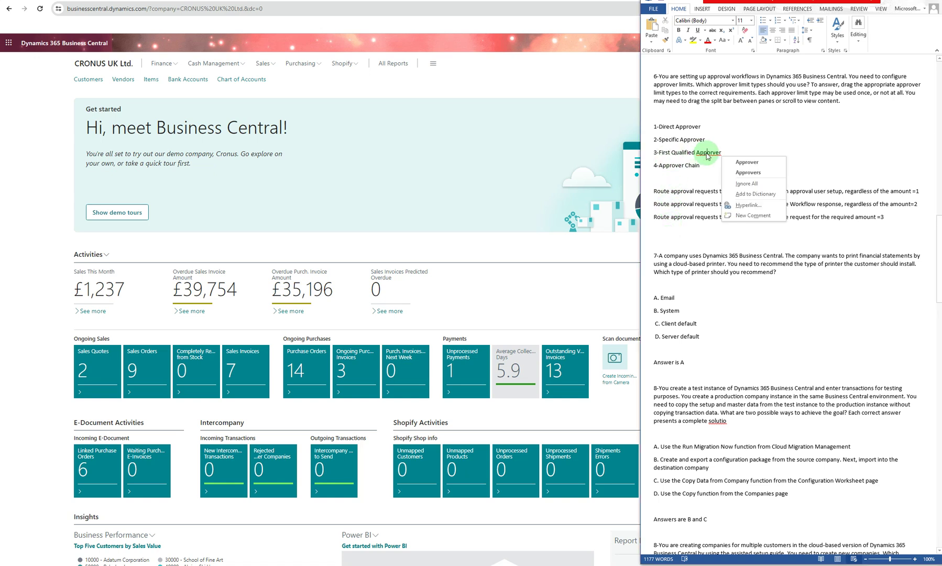
key("Escape")
key("Delete")
key("Delete")
key("Delete")
key("Delete")
key("Delete")
type("rover")
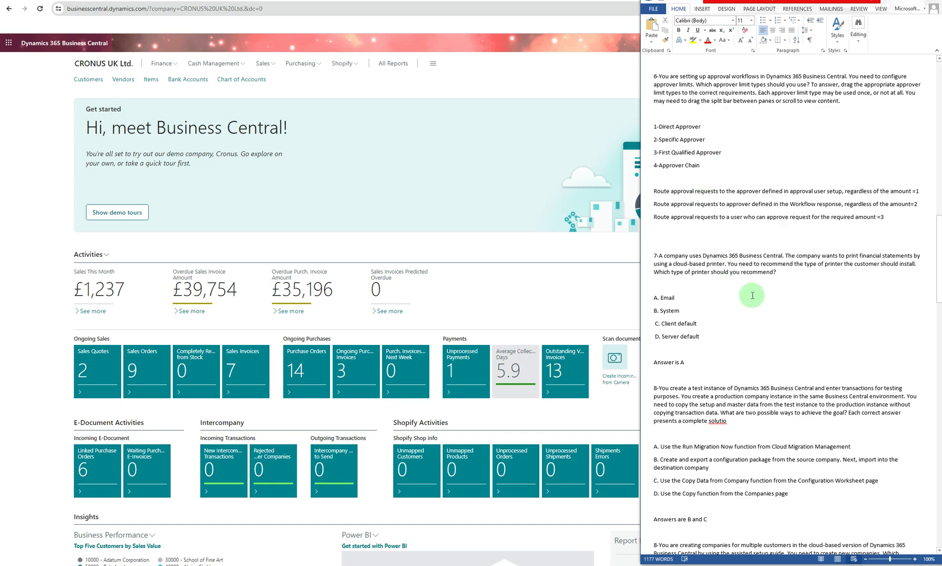
scroll(752, 295, "down", 3)
scroll(752, 295, "down", 1)
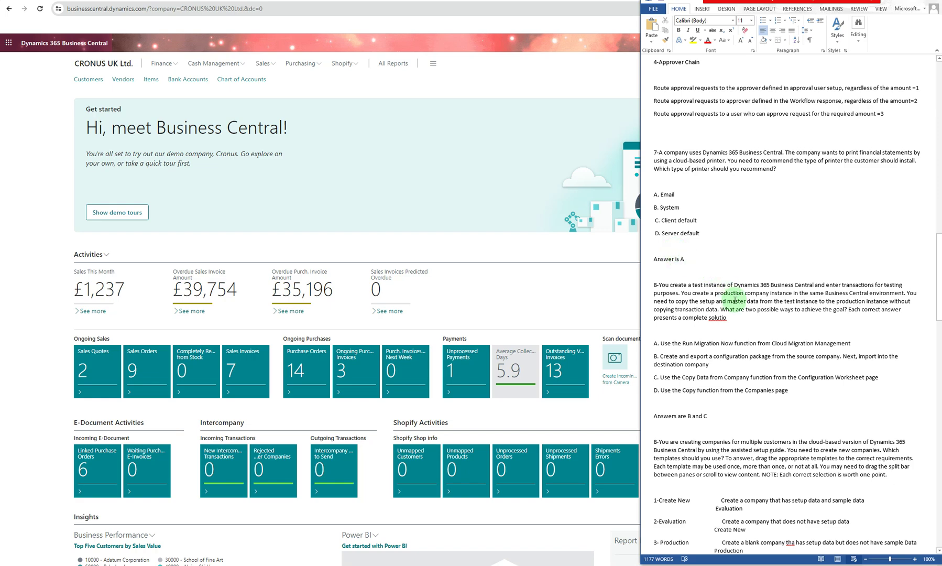
Step: Scroll down to question 8 and show spelling suggestions for 'solutio'
scroll(735, 299, "down", 4)
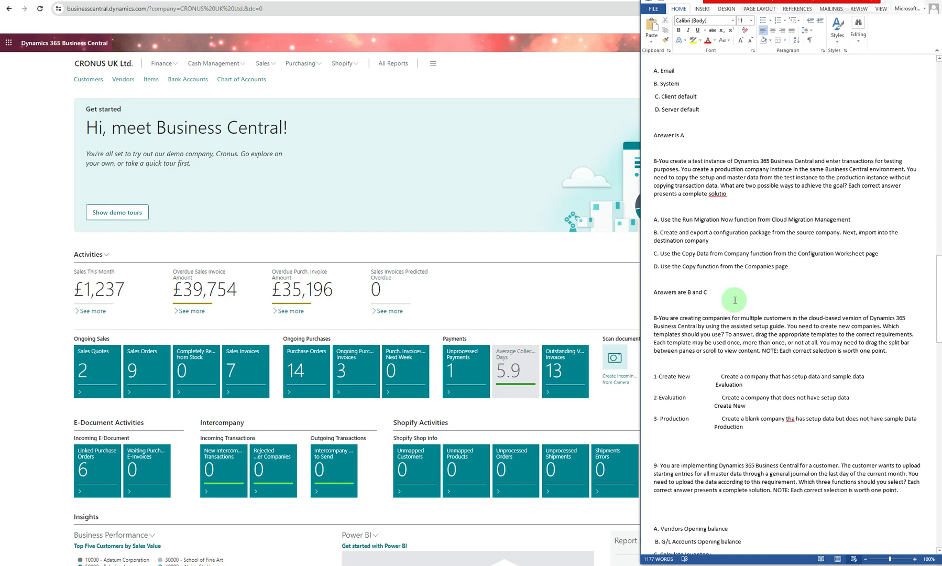
scroll(734, 300, "down", 1)
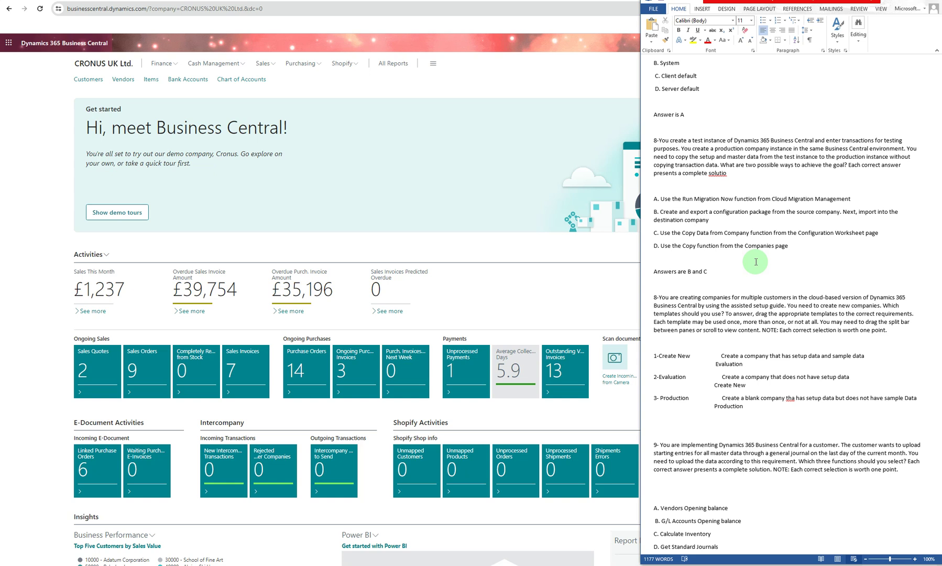
right_click(721, 178)
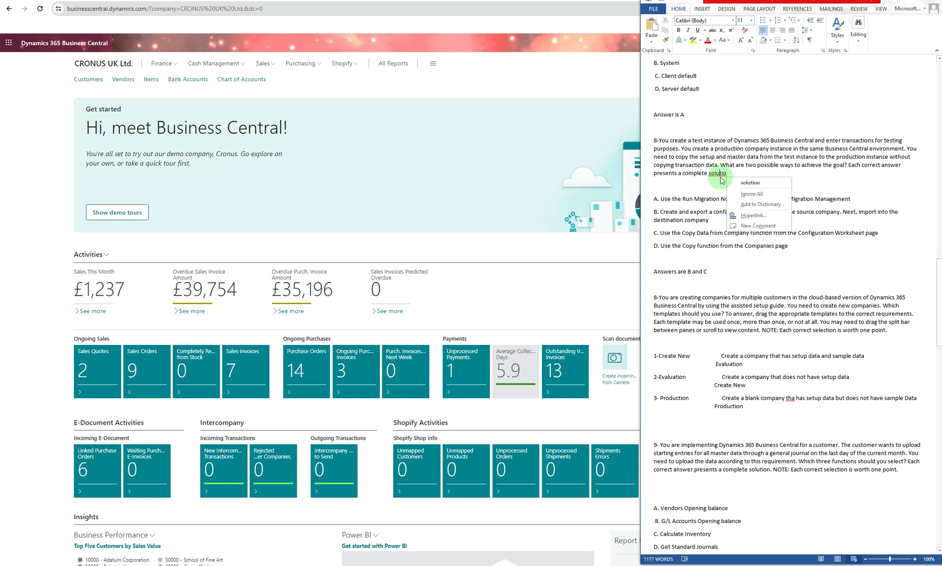
Step: Replace 'solutio' with 'solution' in question 8, then scroll through question 9
left_click(739, 184)
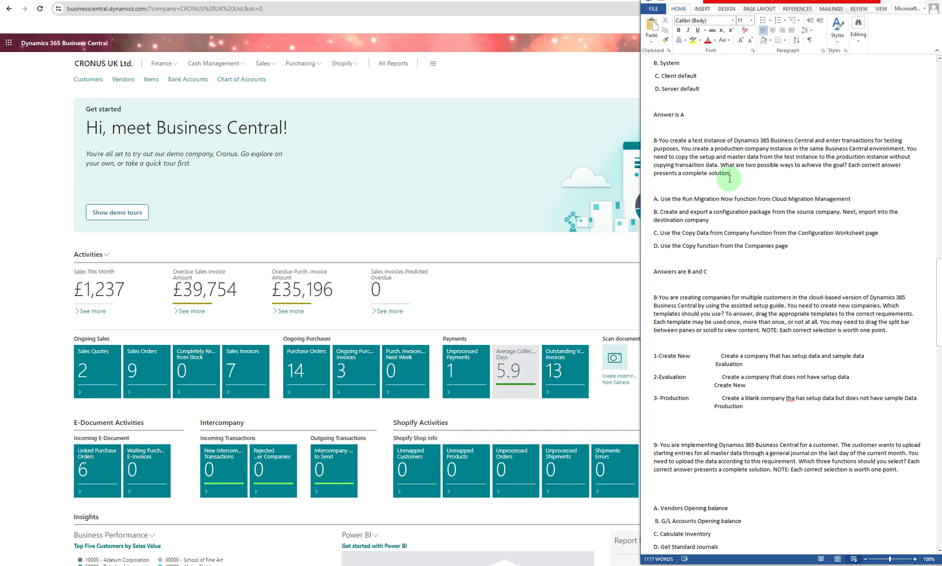
scroll(690, 346, "down", 2)
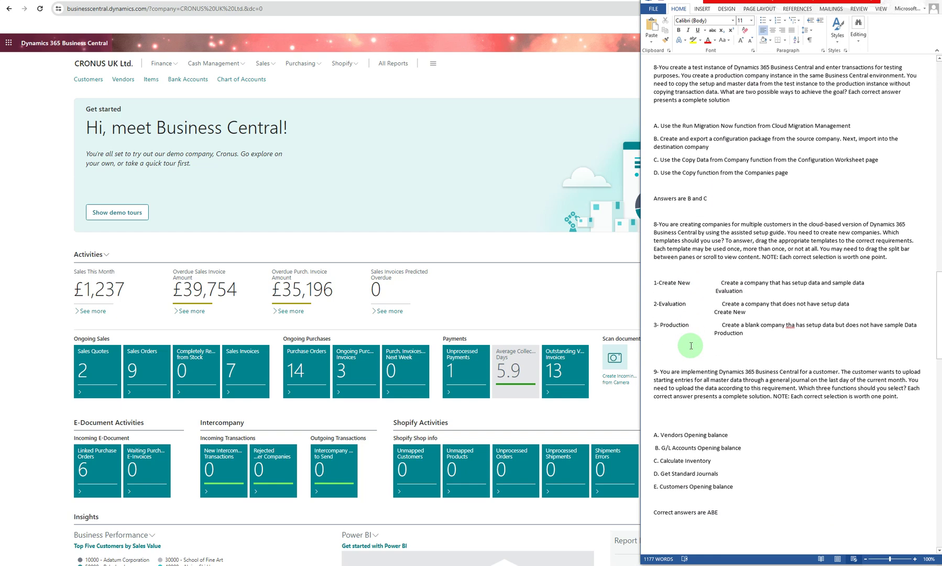
scroll(690, 346, "down", 1)
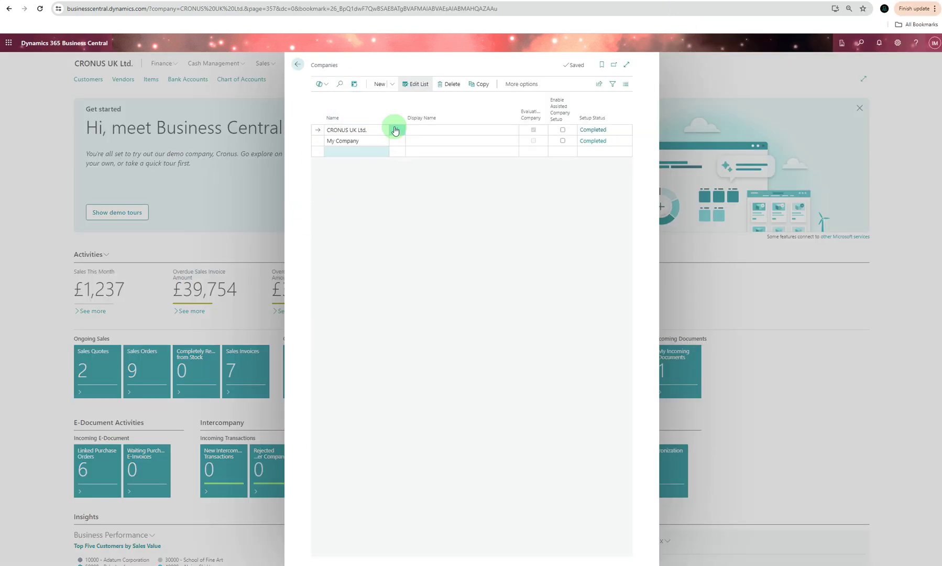
Step: Start a new company in Business Central, list its three data templates, and return to Word
left_click(391, 87)
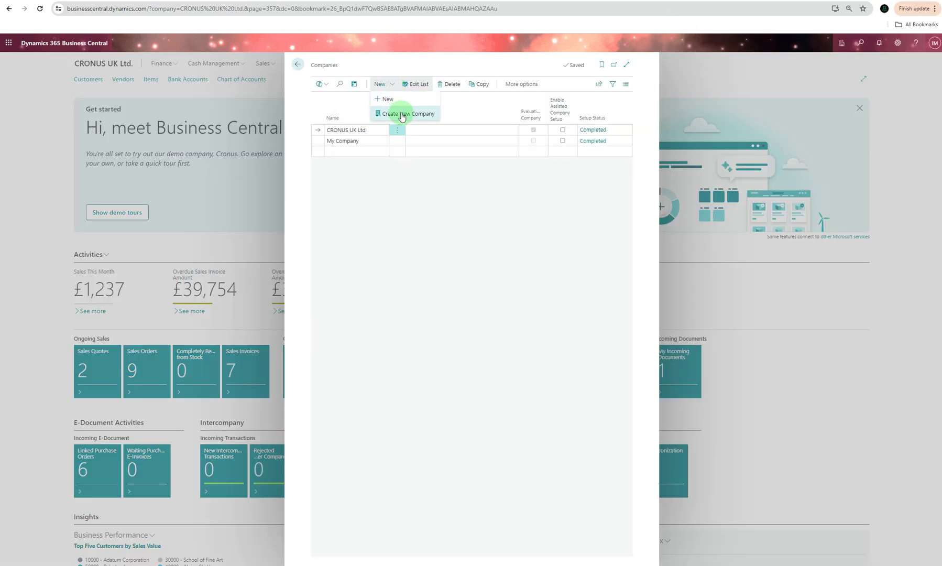
left_click(403, 114)
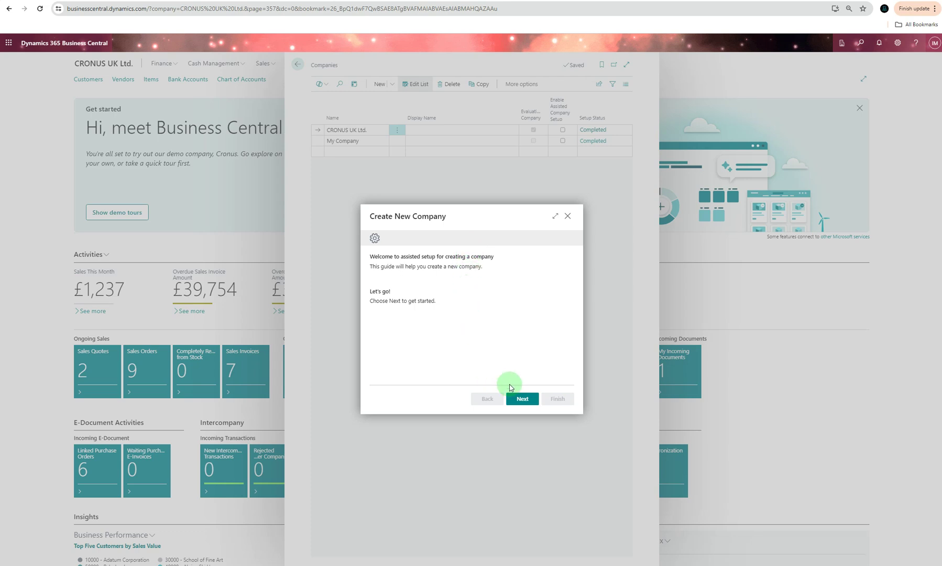
left_click(518, 399)
left_click(561, 312)
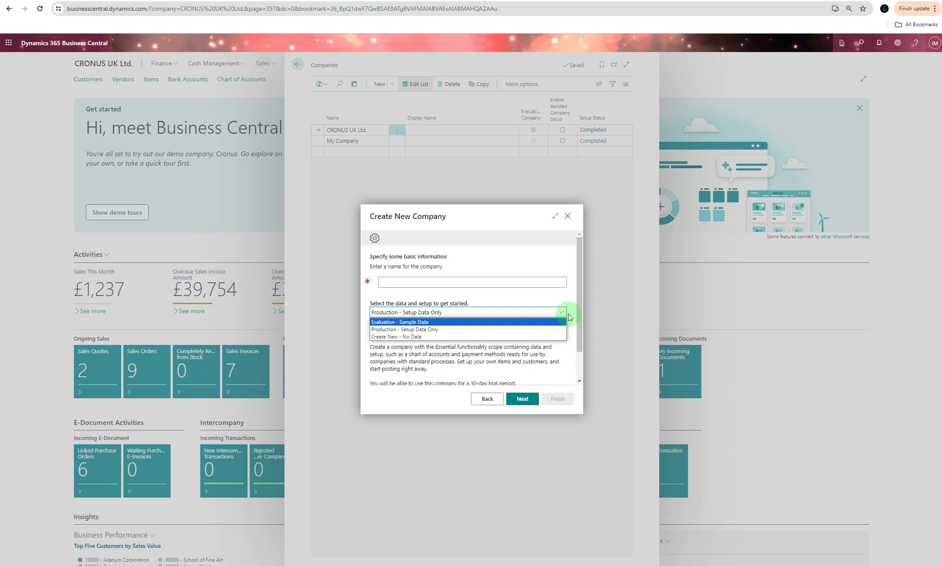
key("alt+Tab")
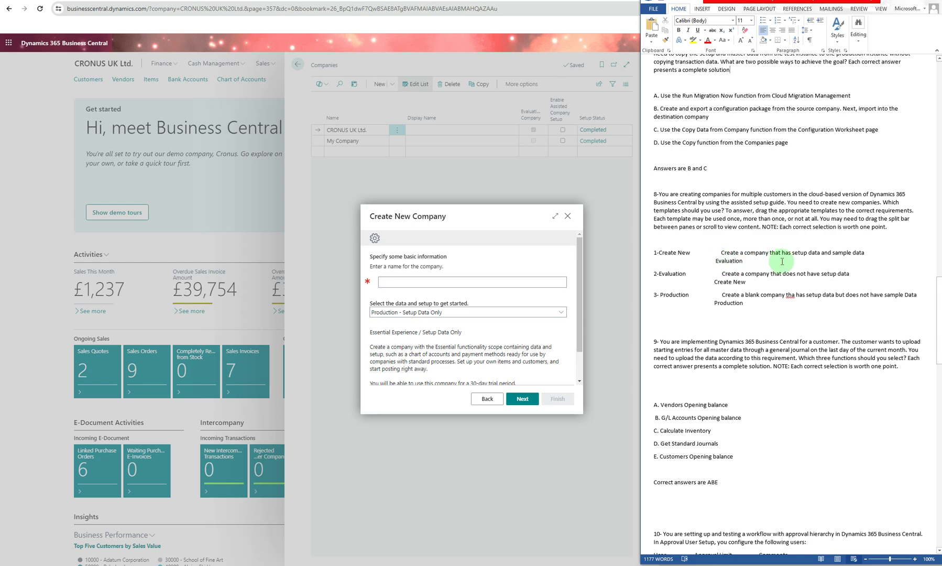
Step: Resize the Word window to fit question 8's answers, then list the company data templates again
left_click_drag(640, 303, 467, 302)
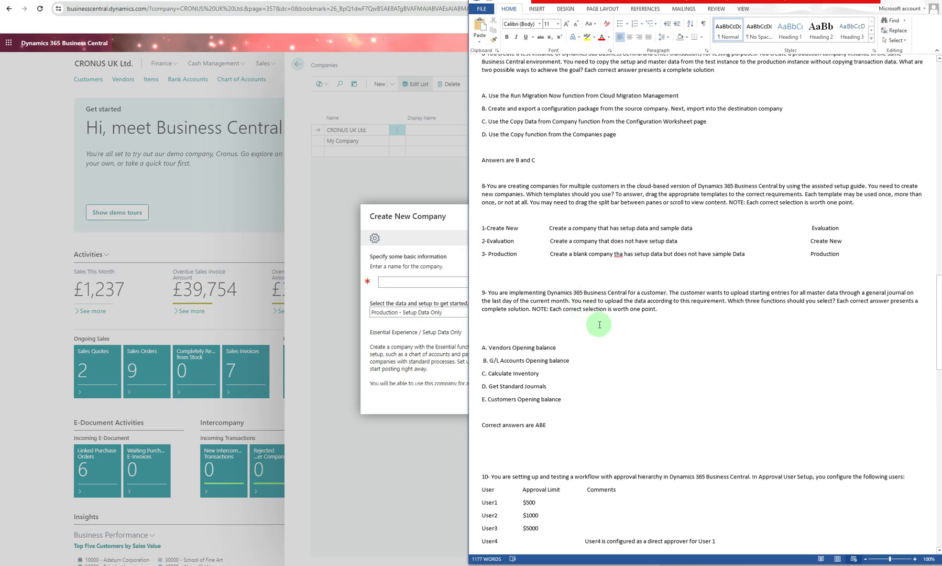
scroll(599, 324, "down", 1)
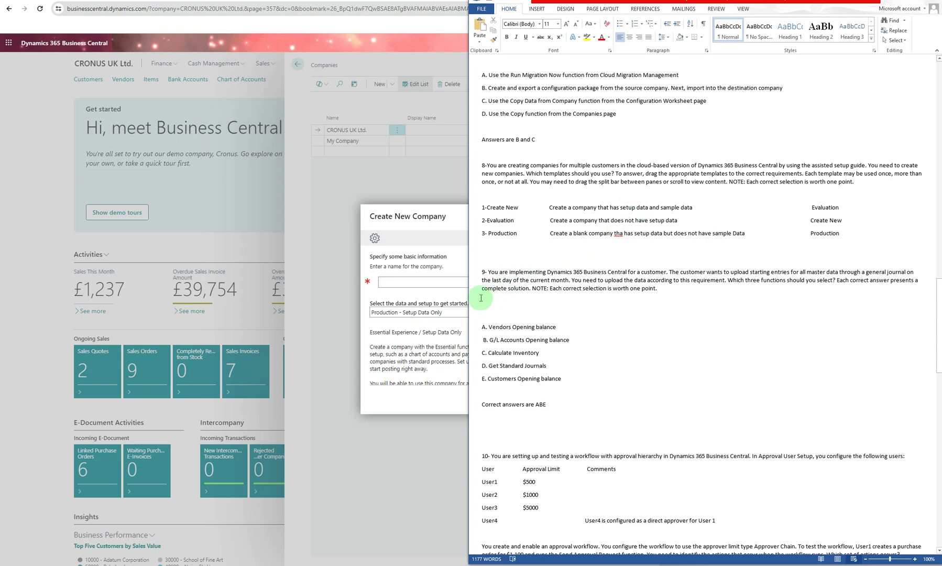
left_click_drag(468, 305, 530, 305)
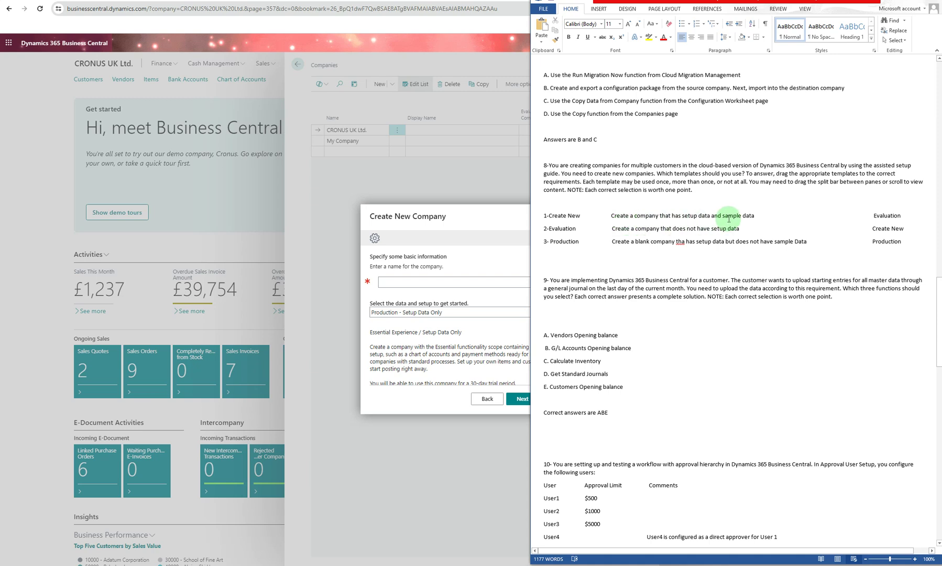
left_click(496, 313)
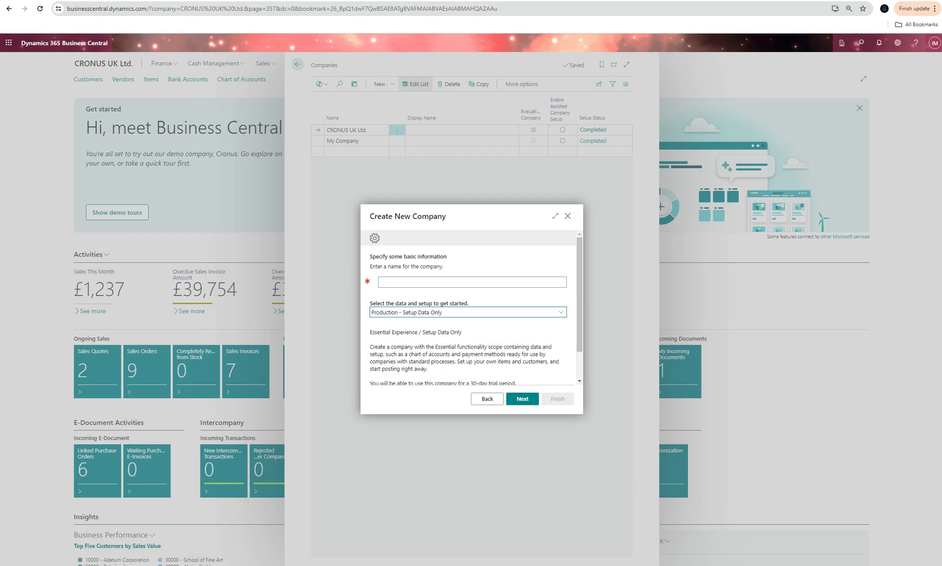
Step: Check the company data template choices, then correct 'tha' to 'that' in question 8
key("alt+Tab")
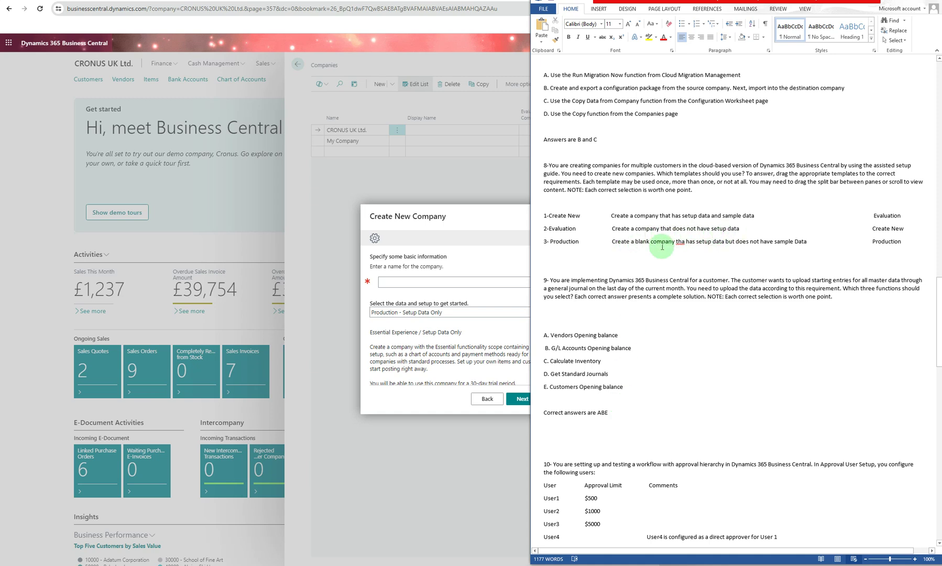
left_click(505, 312)
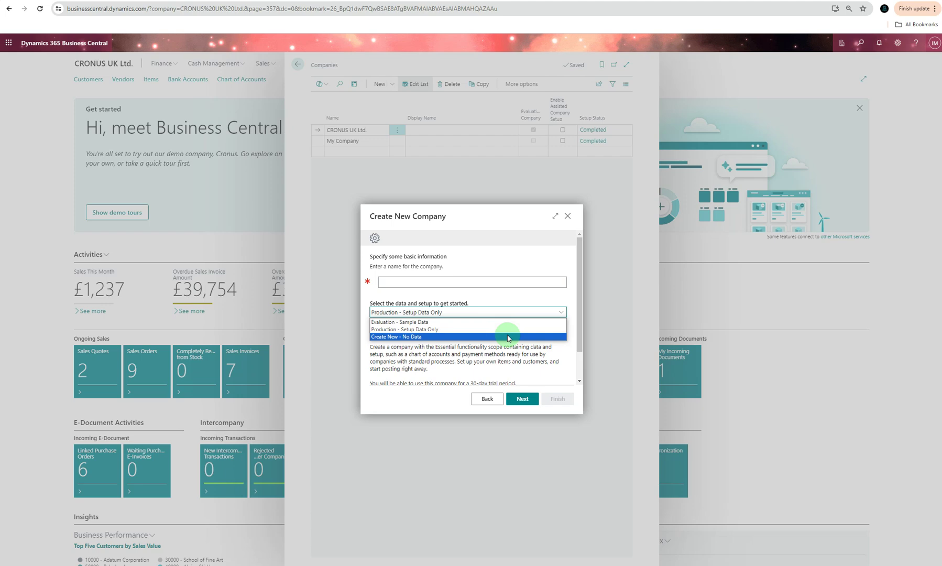
key("alt+Tab")
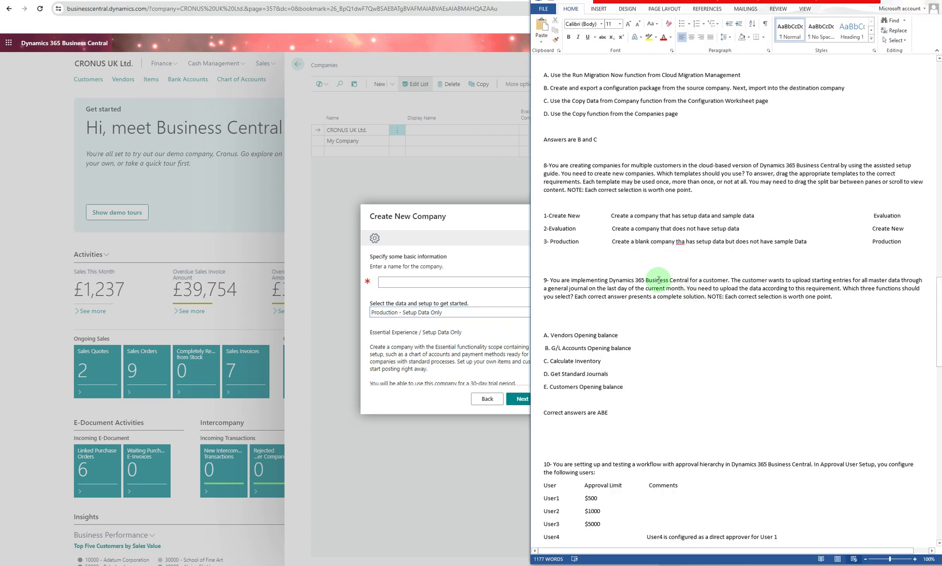
right_click(681, 243)
left_click(701, 251)
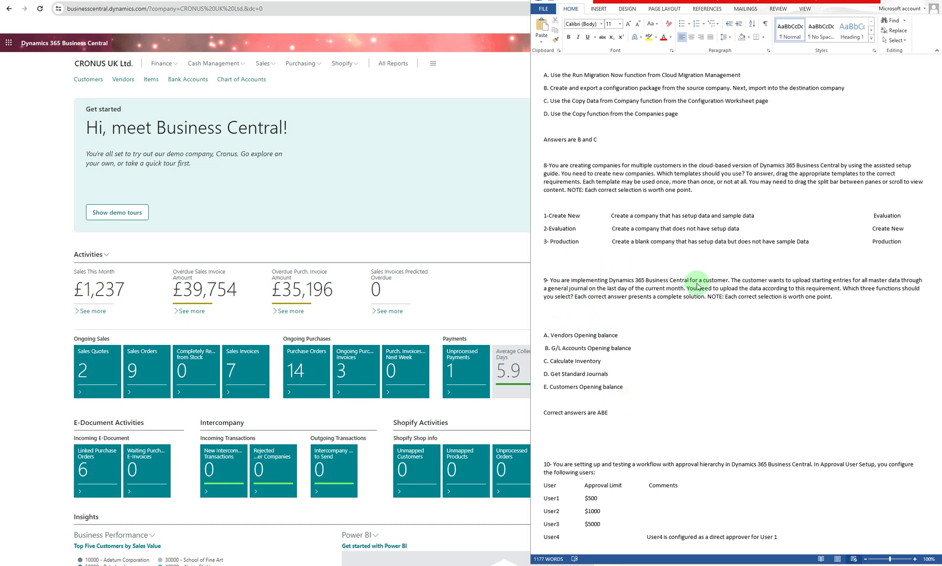
scroll(620, 416, "down", 4)
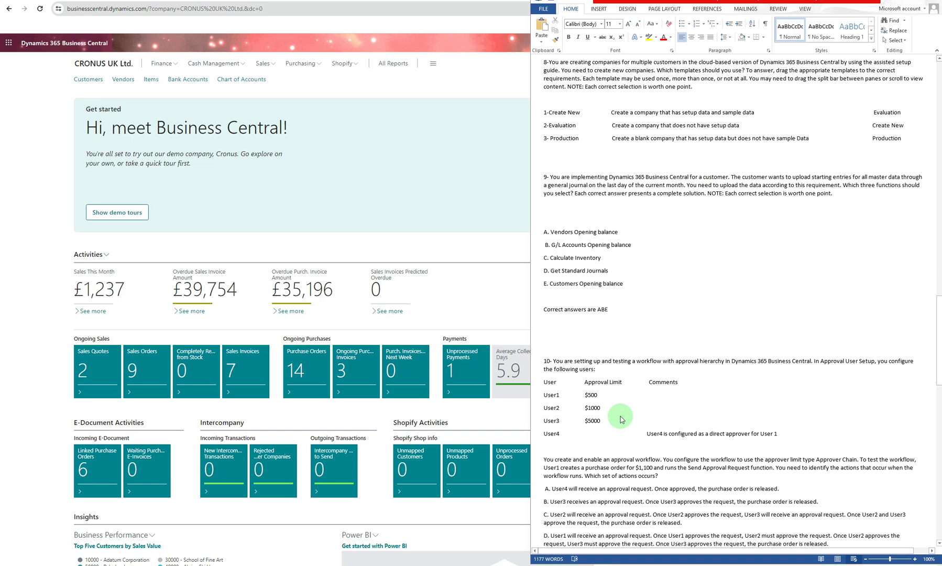
scroll(621, 419, "down", 3)
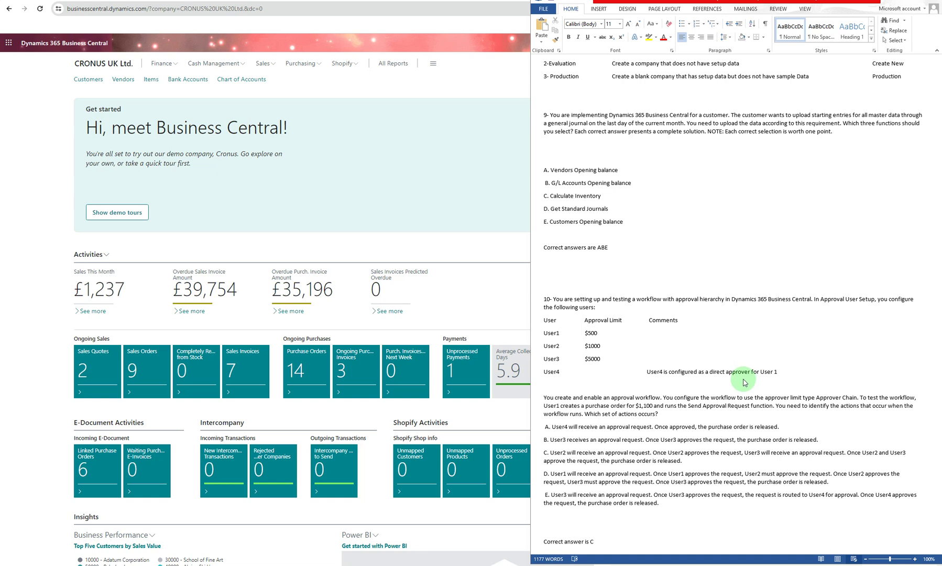
scroll(637, 411, "down", 1)
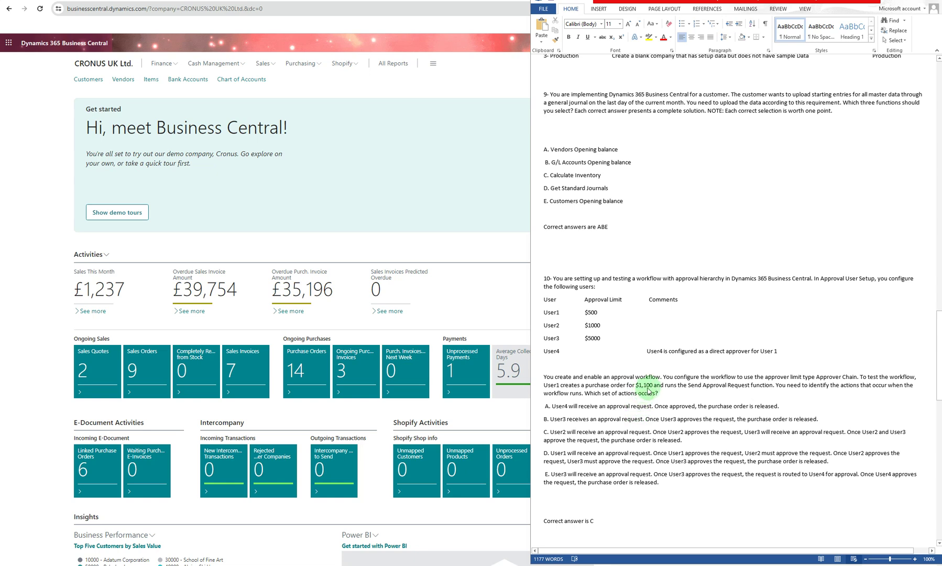